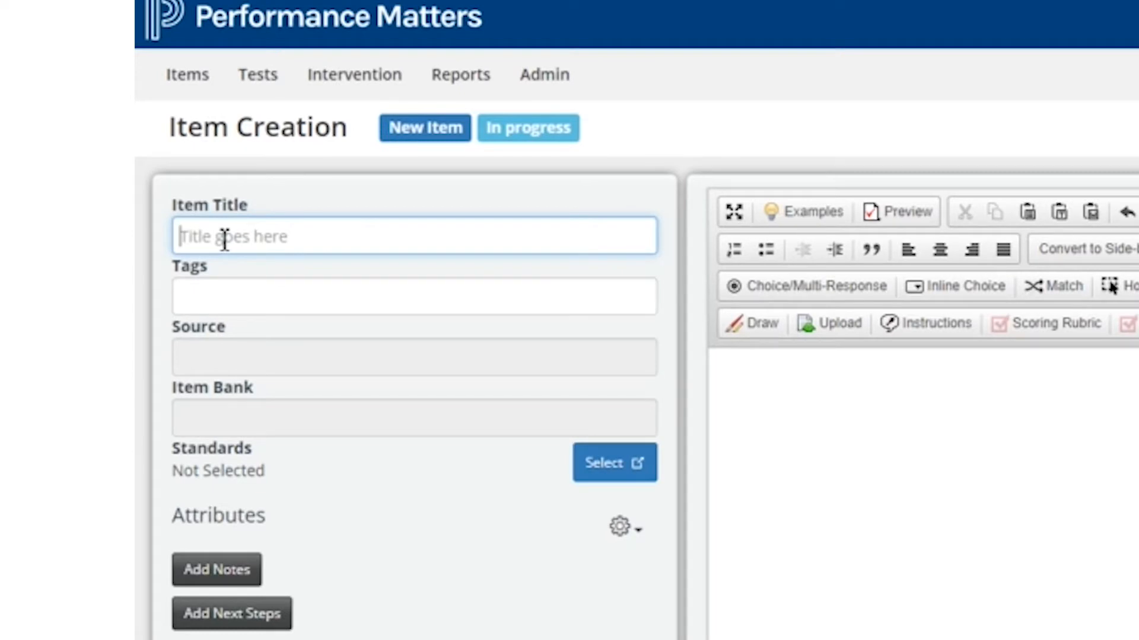
# Step: Title the item "SkillsUSA Championships 1" and enter the tags "Contests, Championships,"
pyautogui.write('S')
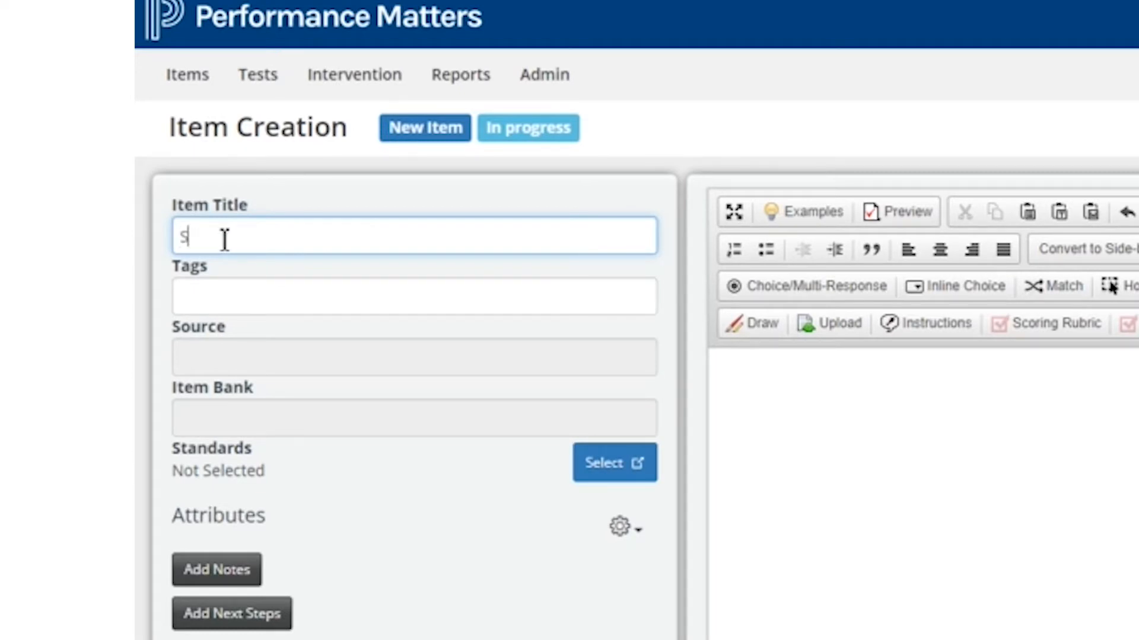
pyautogui.write('killsUSA Championsh')
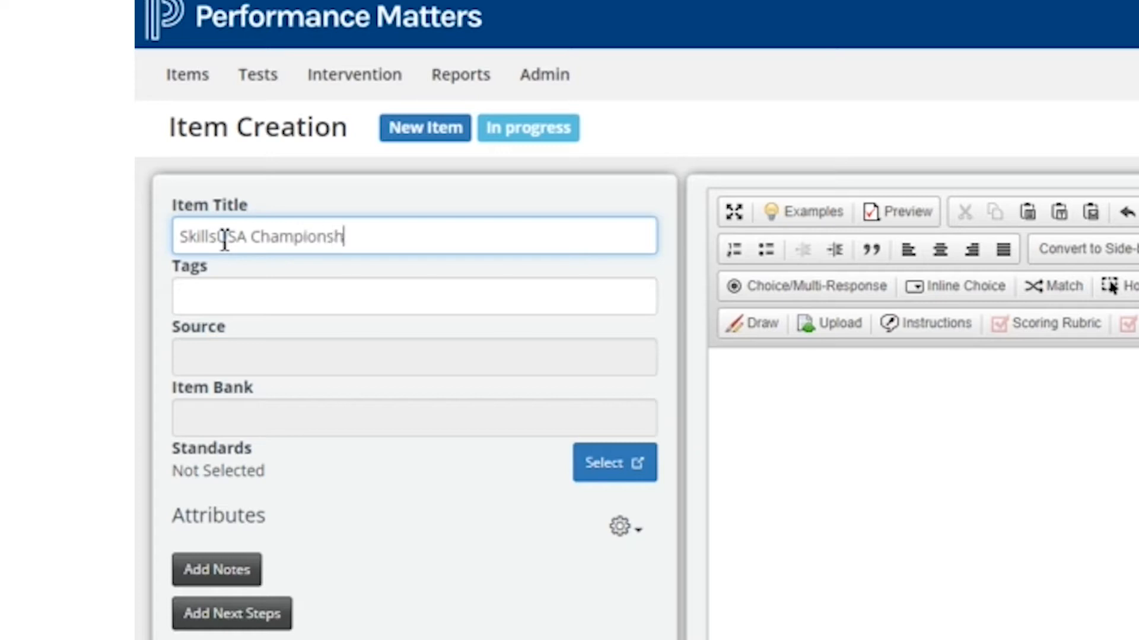
pyautogui.write('ips 1')
pyautogui.click(211, 301)
pyautogui.write('Conte')
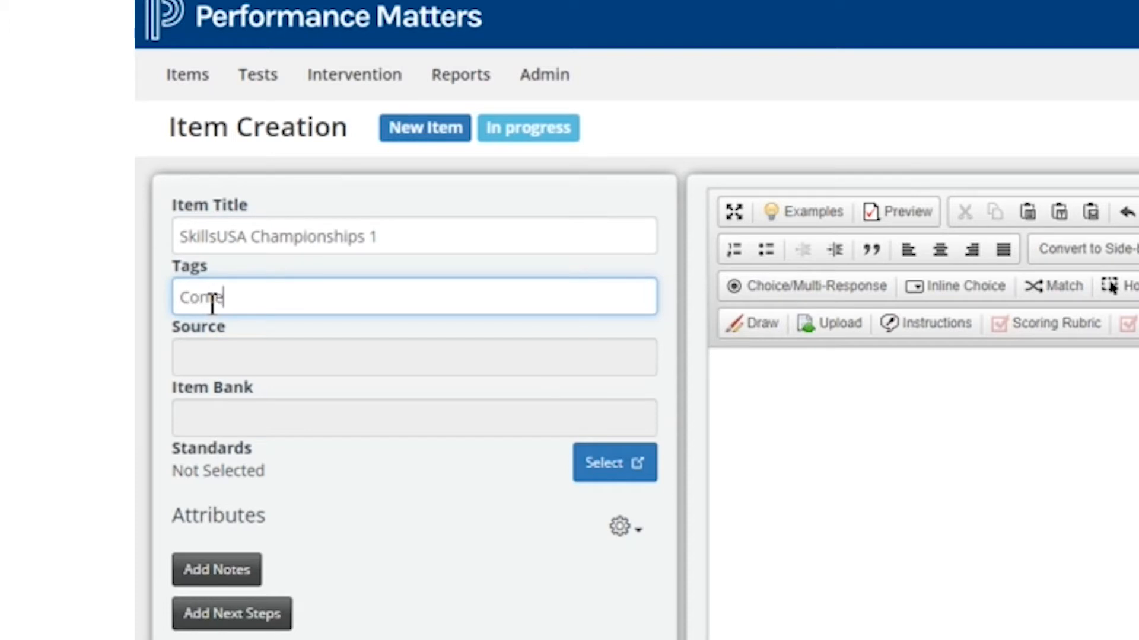
pyautogui.write('sts, Championships')
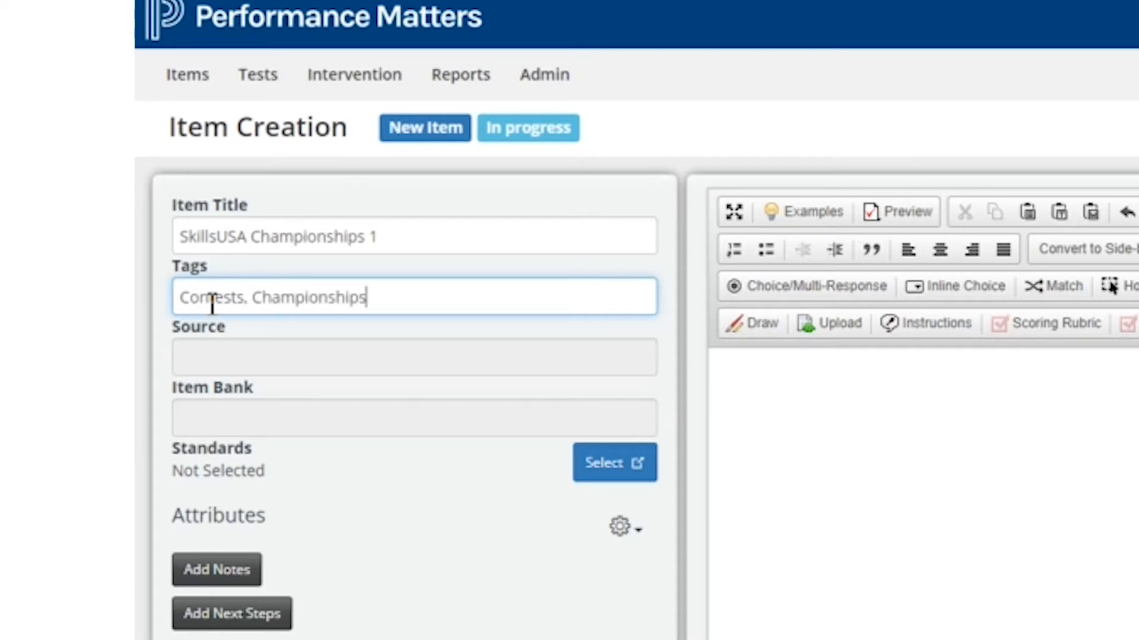
pyautogui.write(',')
# Step: Search the standards for "SkillsUSA" and add MD.AACPS.CATn.Masonry.1.A.05.01 and MD.AACPS.CATn.Masonry.1.A.05 to the item
pyautogui.click(630, 474)
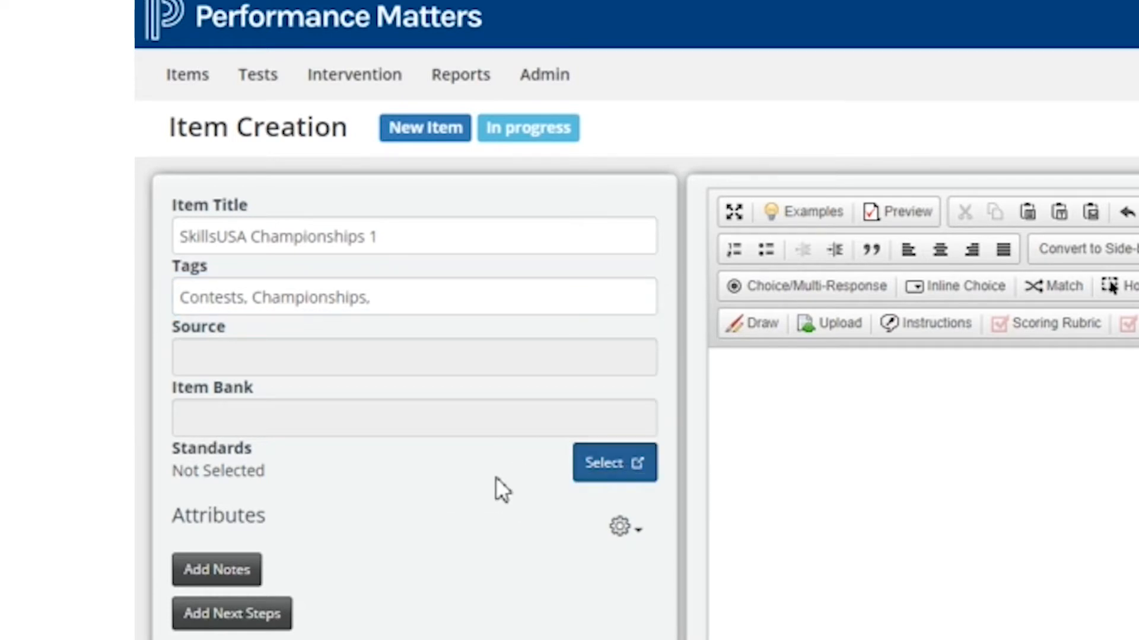
pyautogui.click(620, 474)
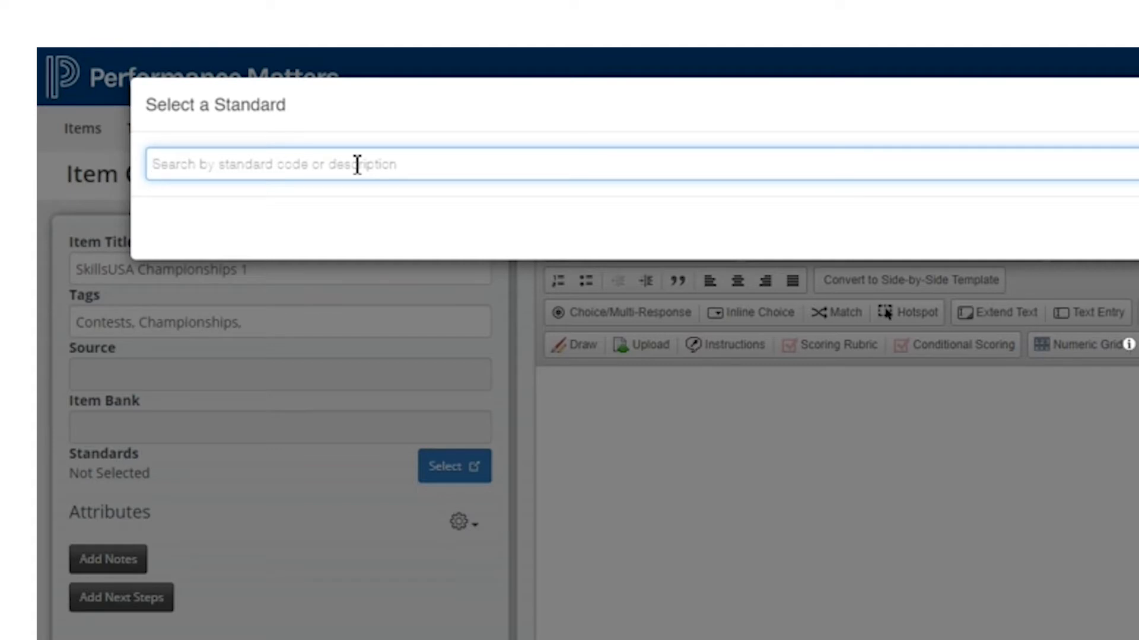
pyautogui.write('Skills')
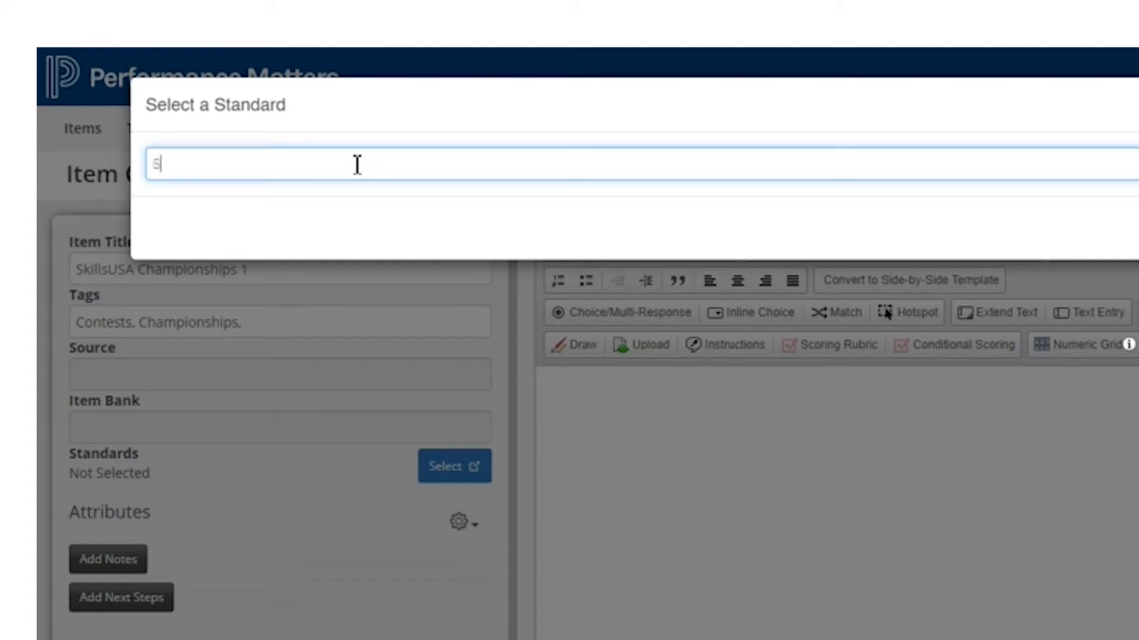
pyautogui.write('USA')
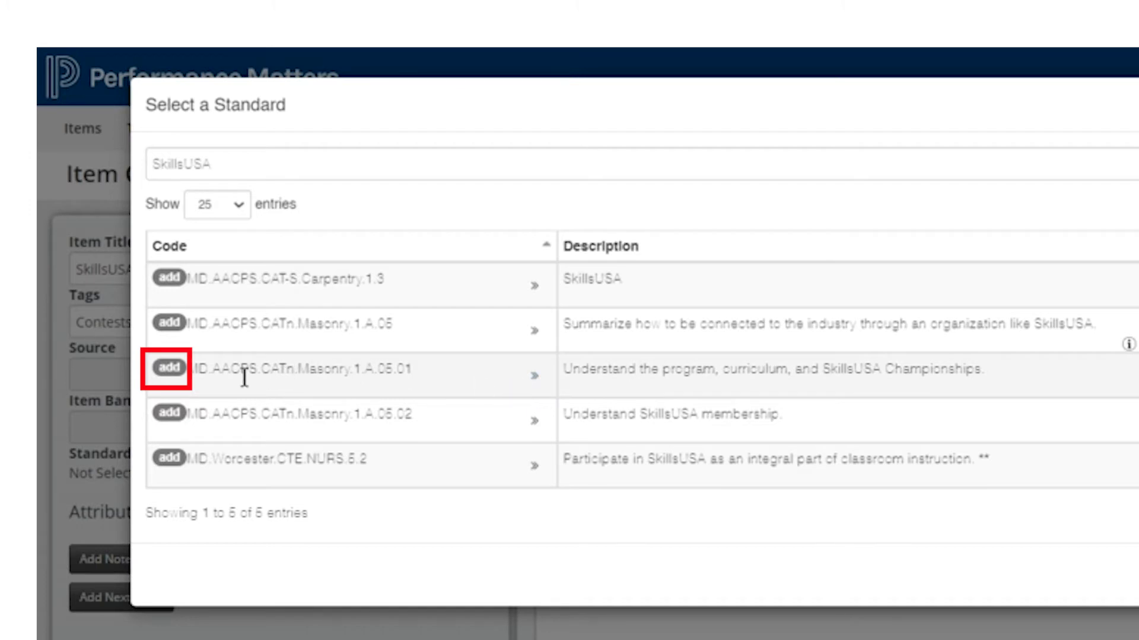
pyautogui.click(174, 372)
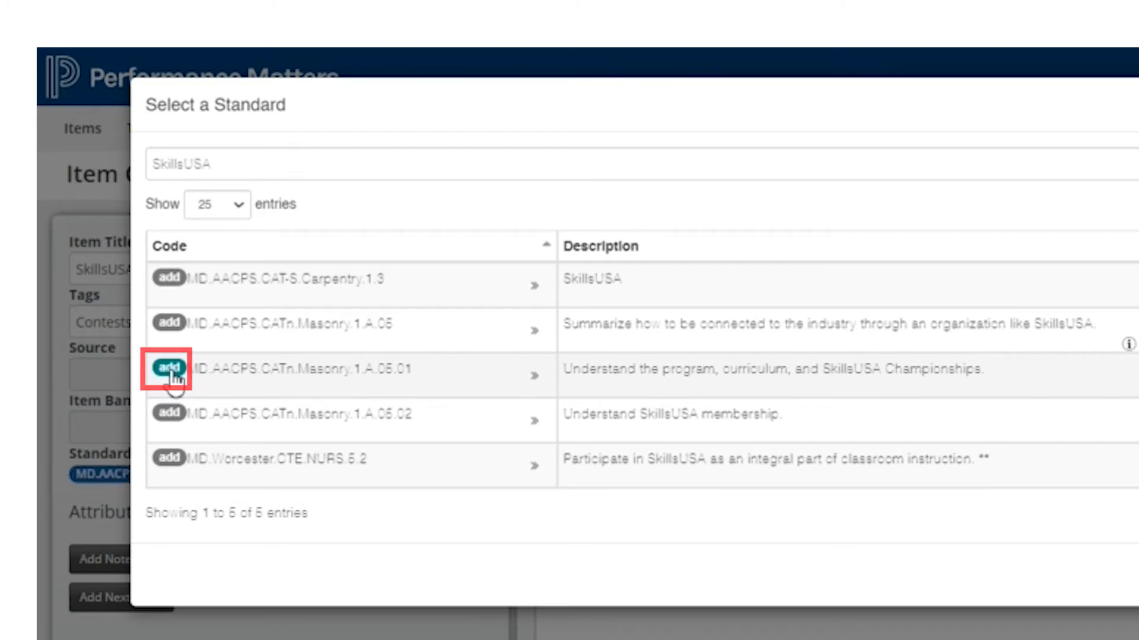
pyautogui.click(170, 325)
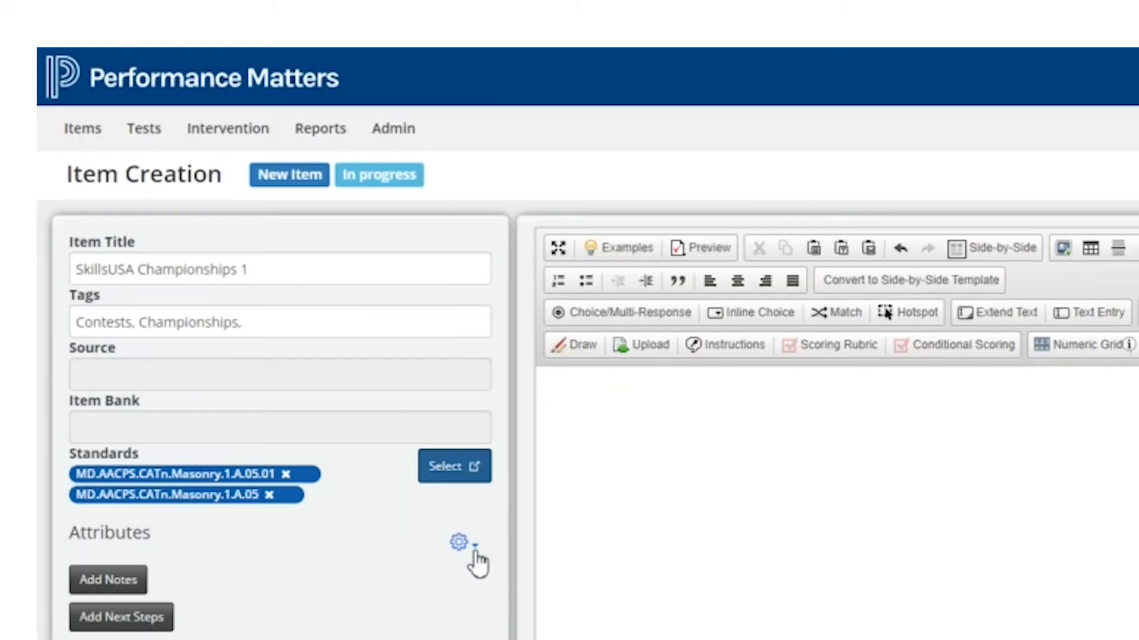
pyautogui.click(462, 541)
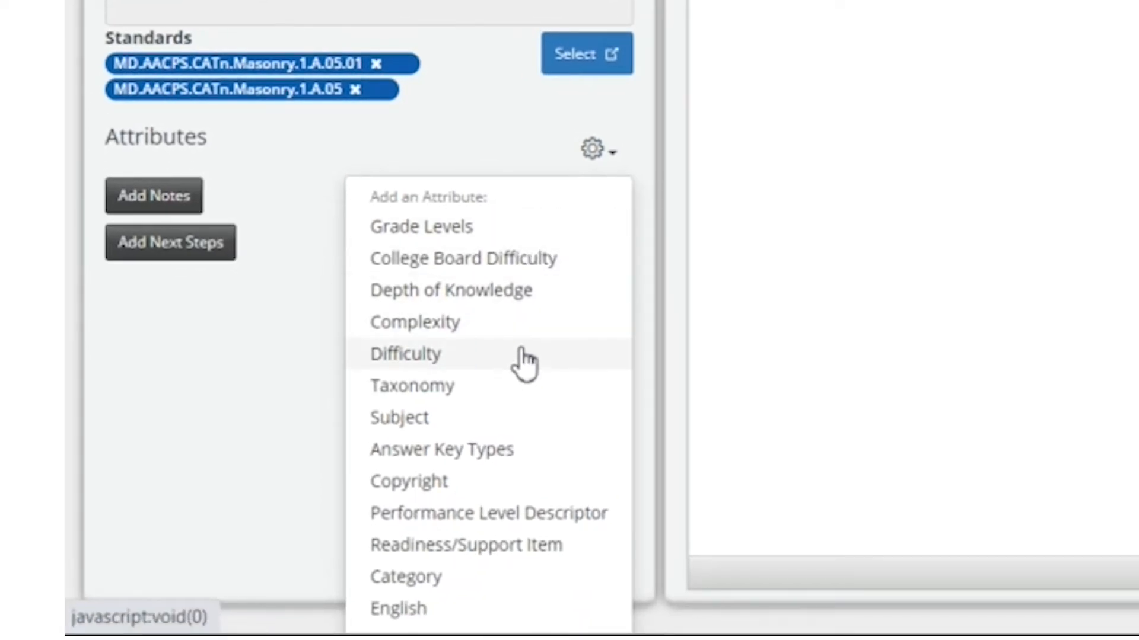
pyautogui.click(285, 335)
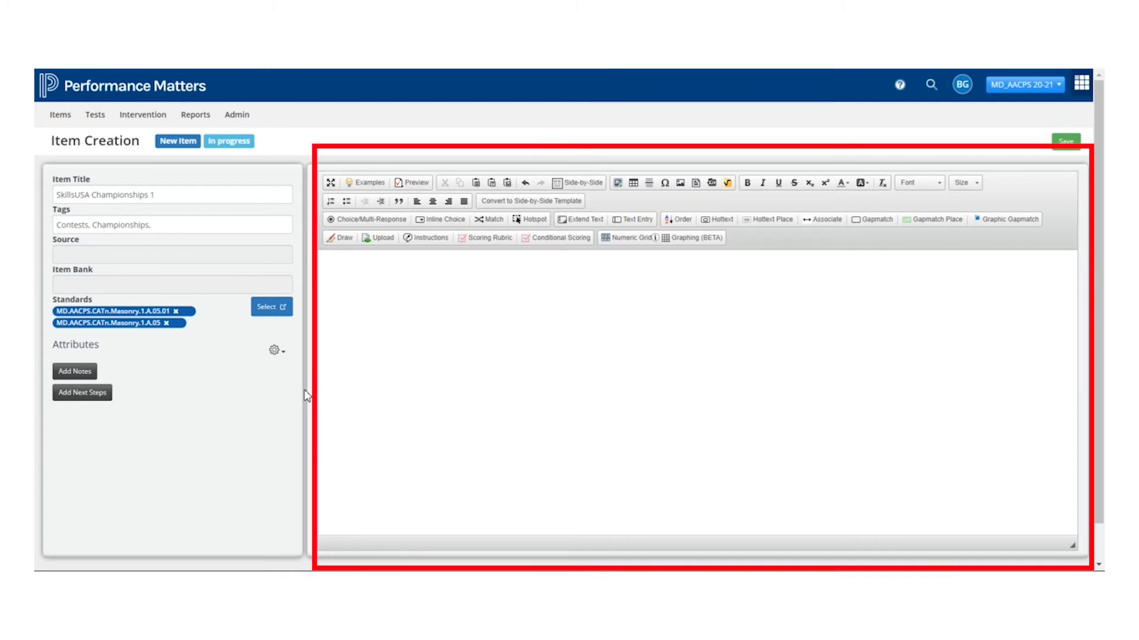
# Step: Insert a Choice/Multi-Response interaction with the prompt "The SkillsUSA State Championships take place in which month?"
pyautogui.click(370, 270)
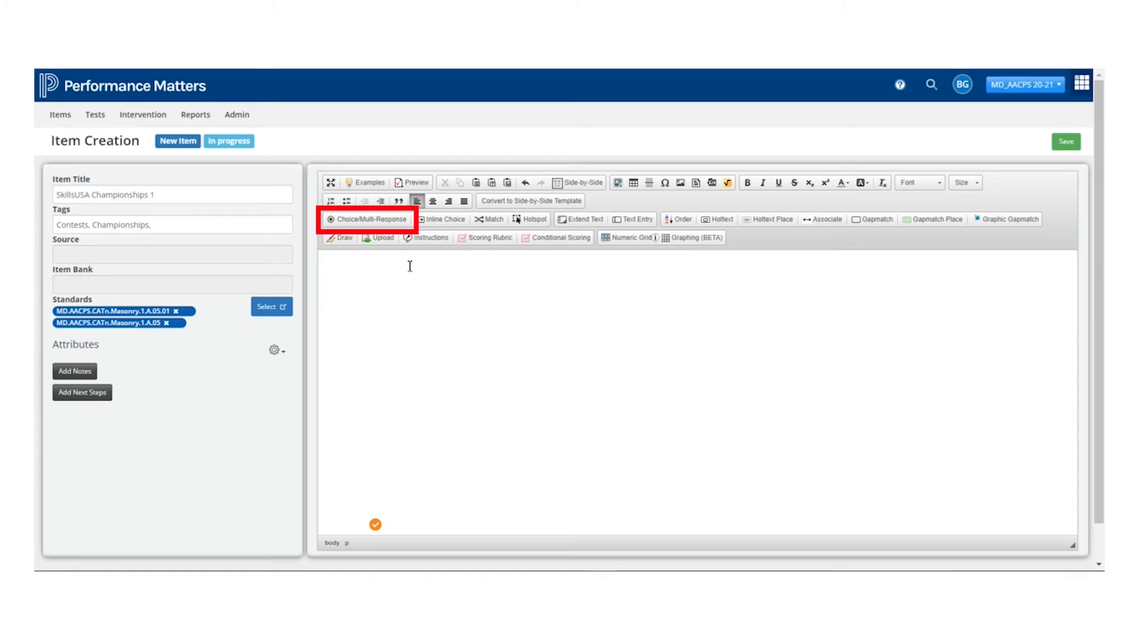
pyautogui.click(382, 223)
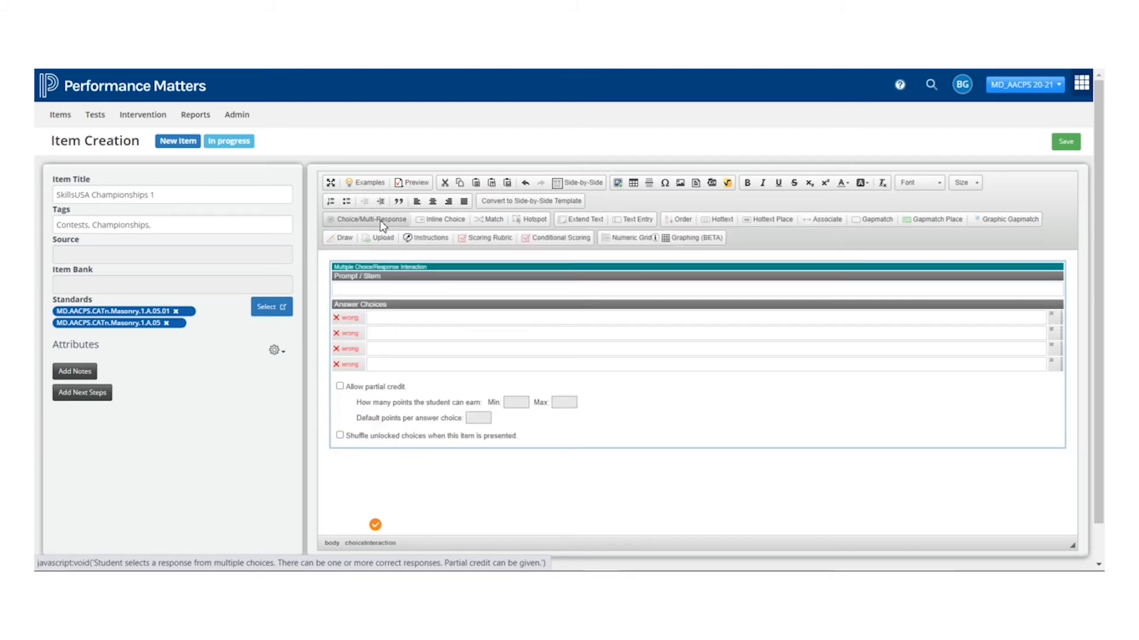
pyautogui.click(354, 290)
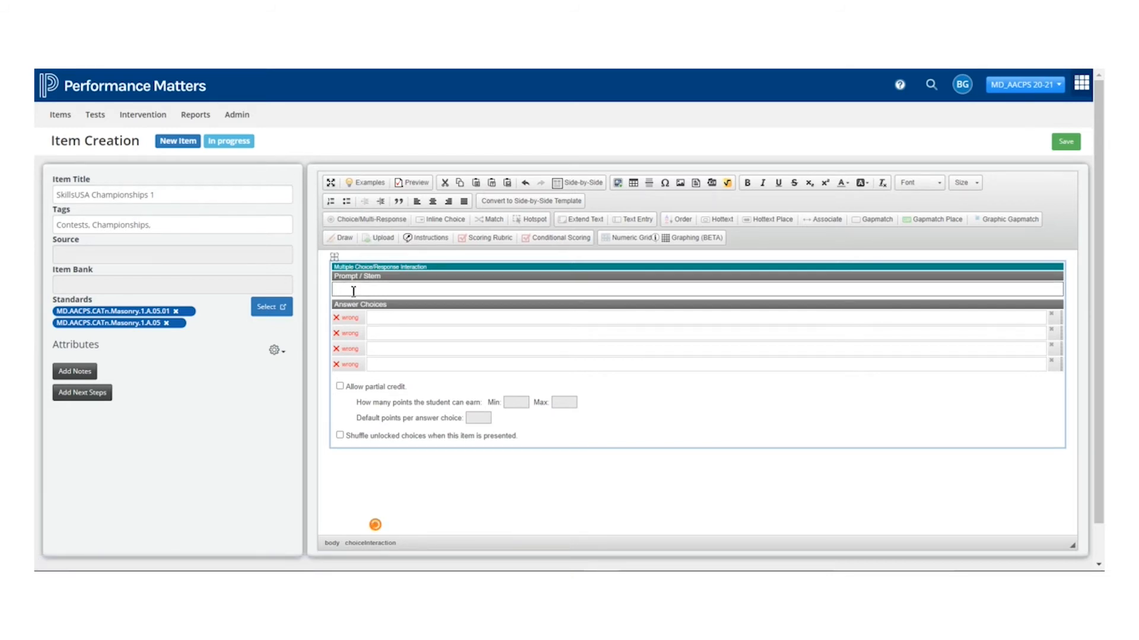
pyautogui.click(354, 291)
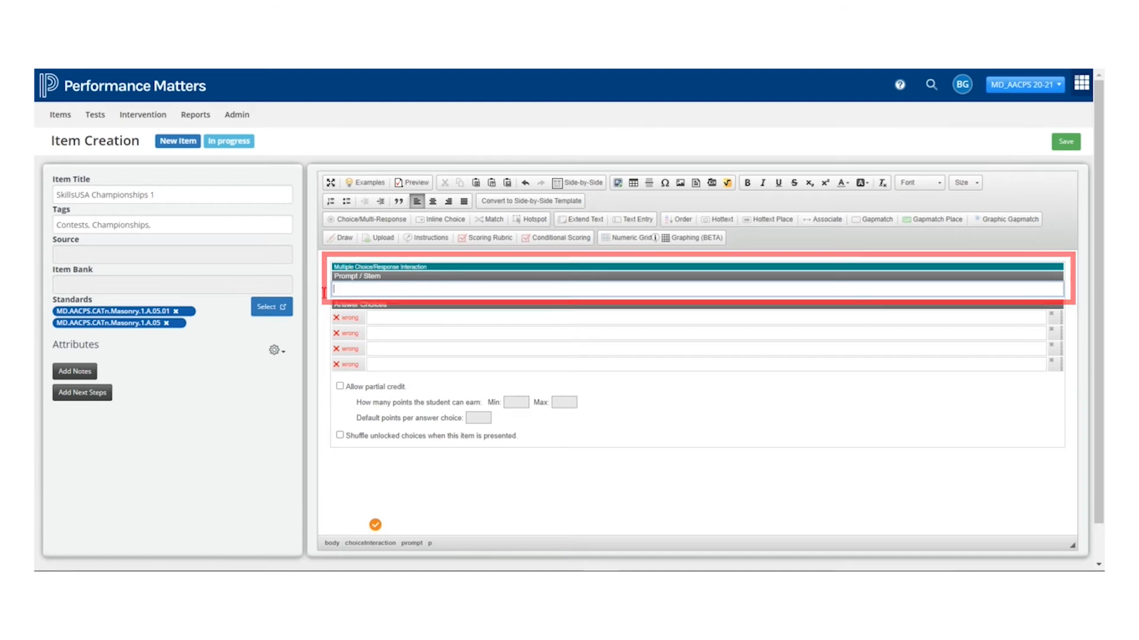
pyautogui.write('The')
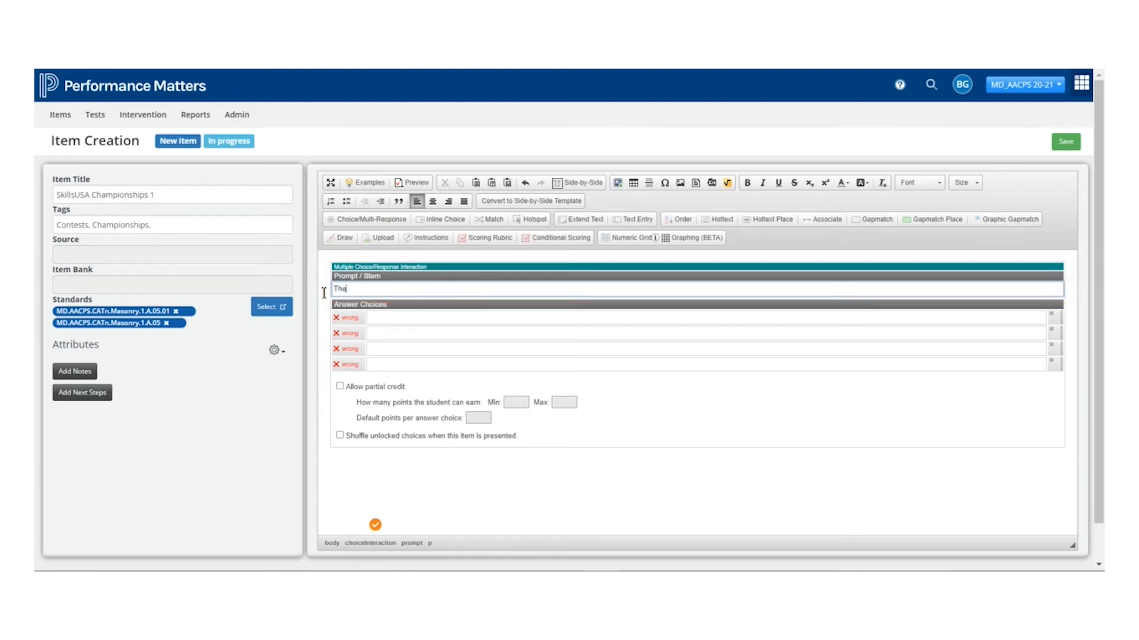
pyautogui.write(' SkillsUSA State Championships take place in which mon')
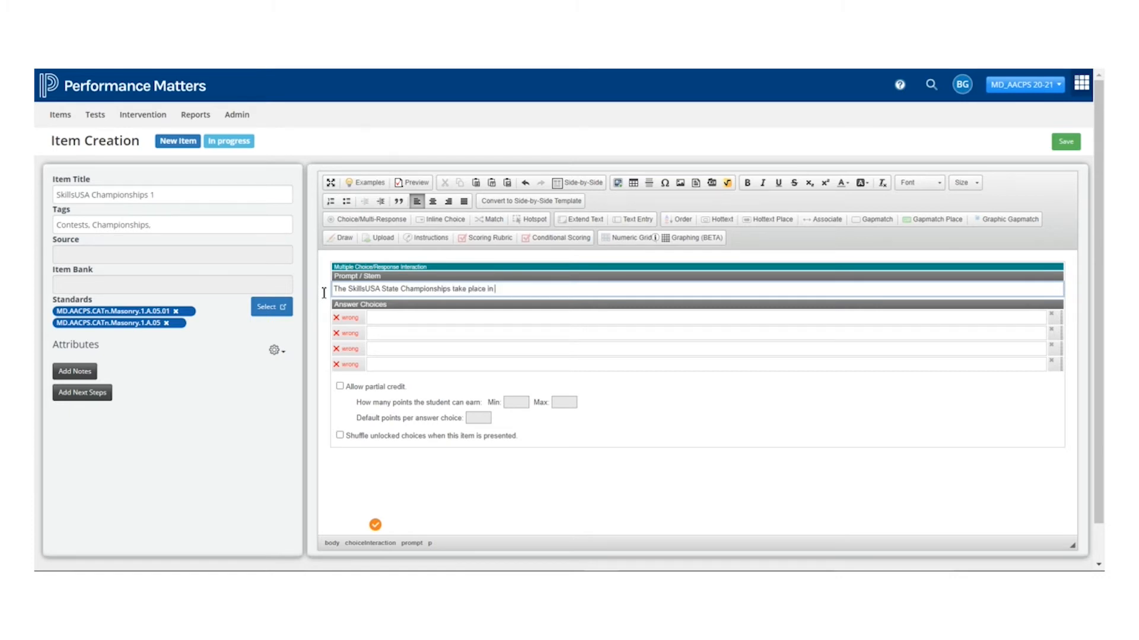
pyautogui.write('th')
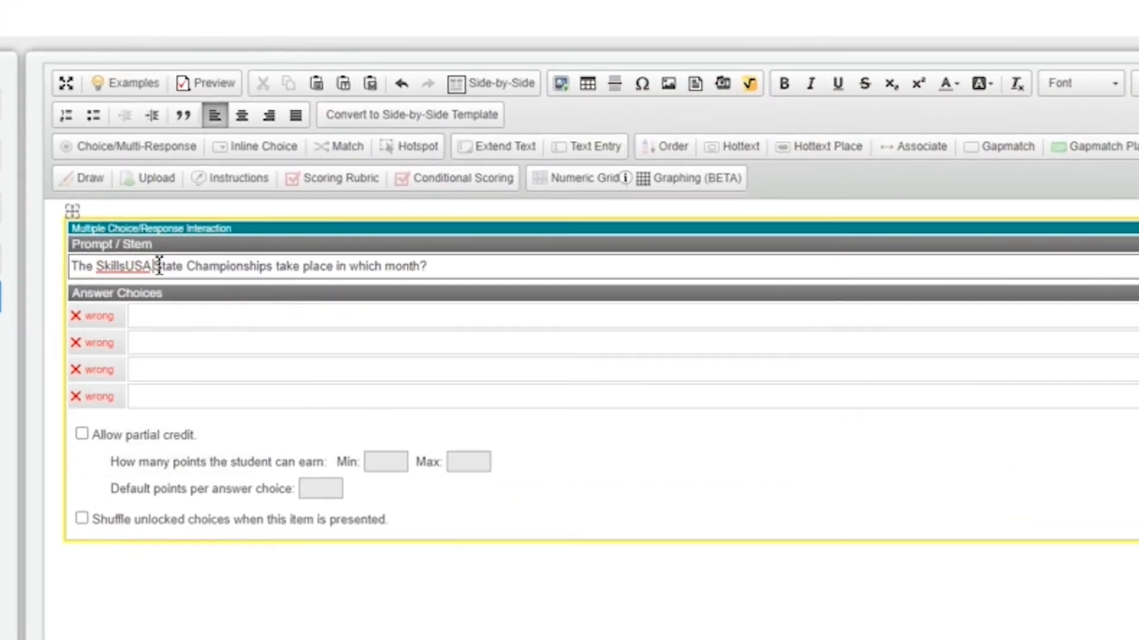
# Step: Italicize the word "State" in the question prompt
pyautogui.moveTo(277, 278); pyautogui.dragTo(283, 279)
pyautogui.moveTo(184, 267); pyautogui.dragTo(184, 268)
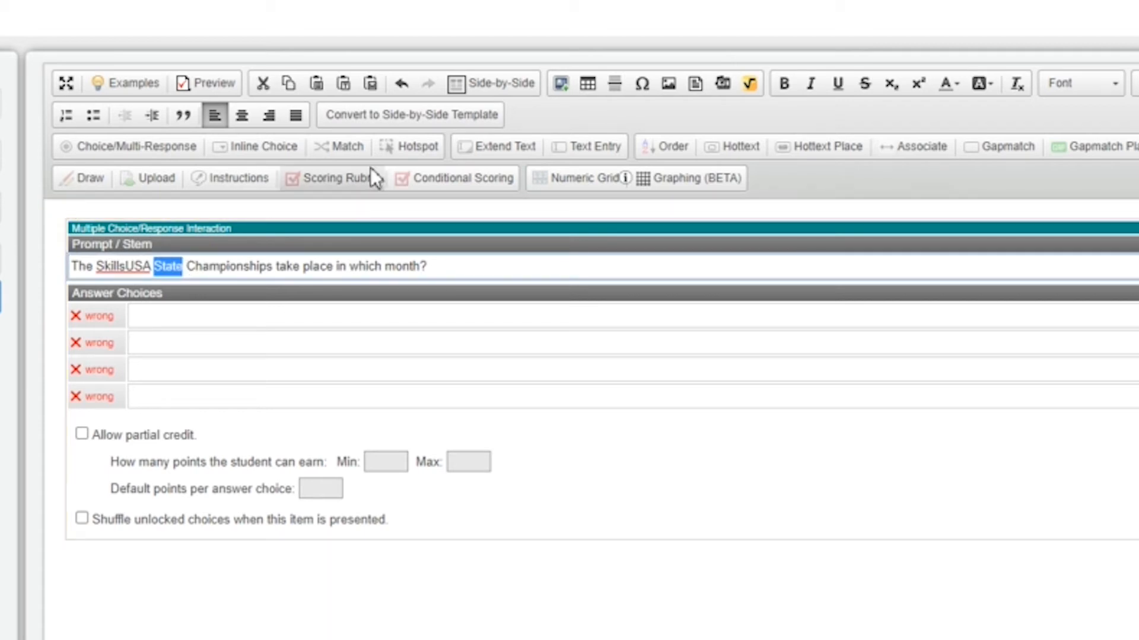
pyautogui.click(814, 84)
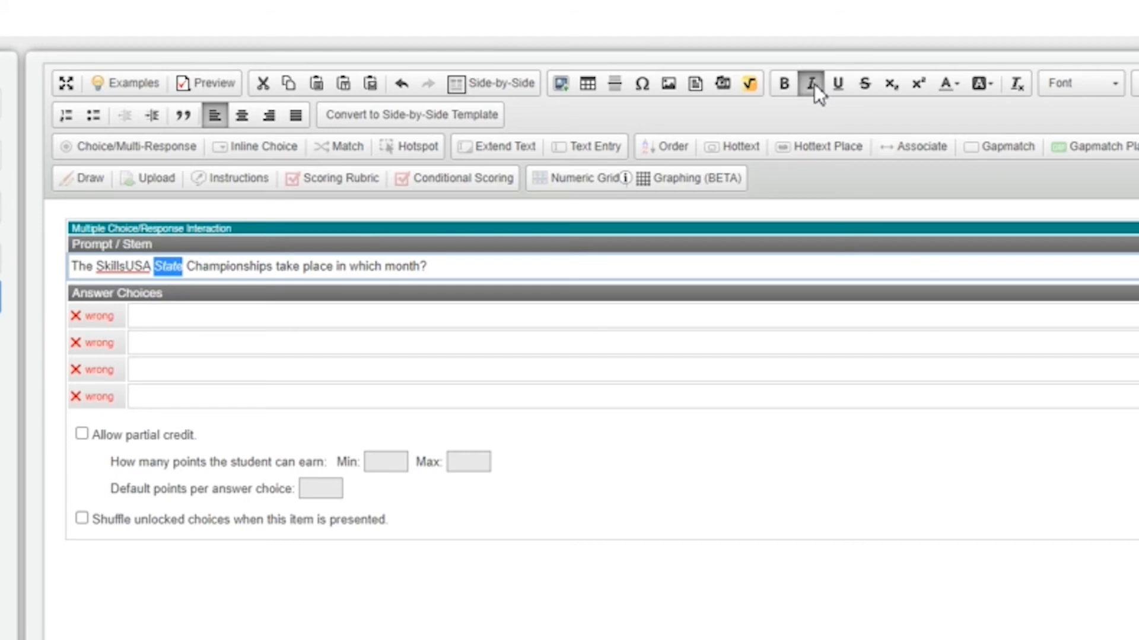
pyautogui.click(459, 266)
# Step: Enter the answer choices March, April, May and June, and mark April as the correct answer
pyautogui.click(216, 320)
pyautogui.write('Mar')
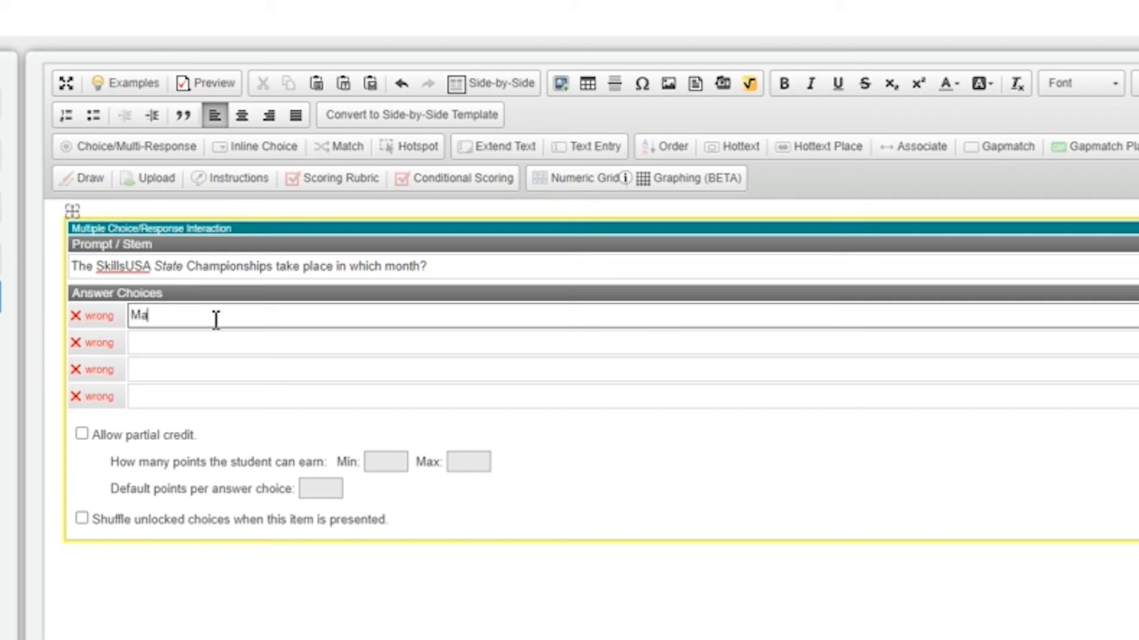
pyautogui.write('ch')
pyautogui.press('Tab')
pyautogui.write('April')
pyautogui.press('Tab')
pyautogui.write('May')
pyautogui.press('Tab')
pyautogui.write('June')
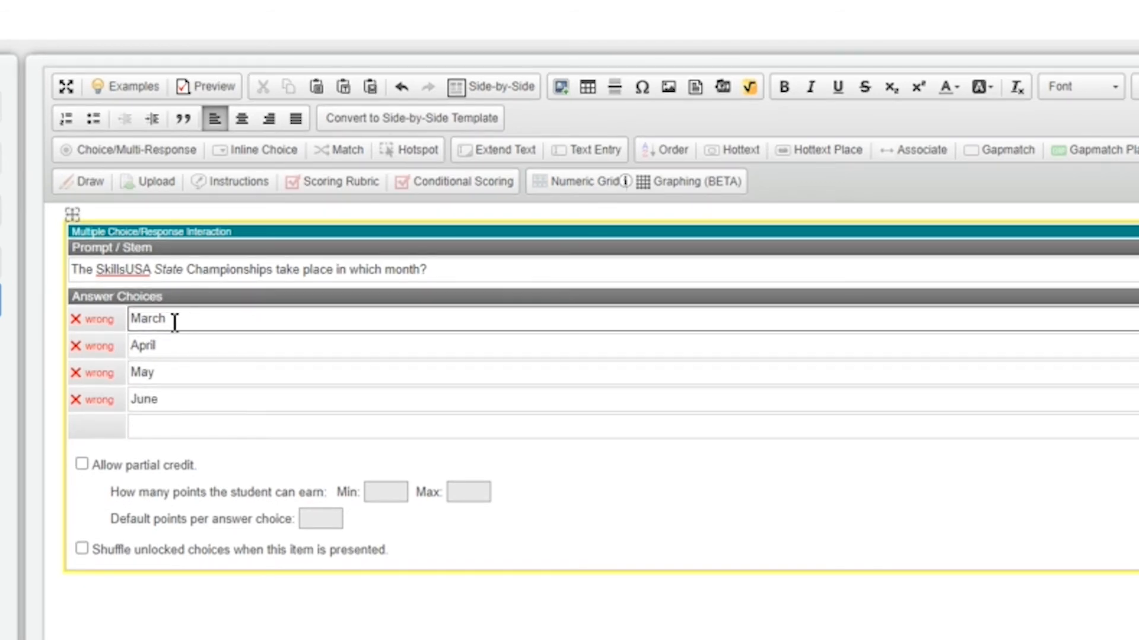
pyautogui.click(97, 345)
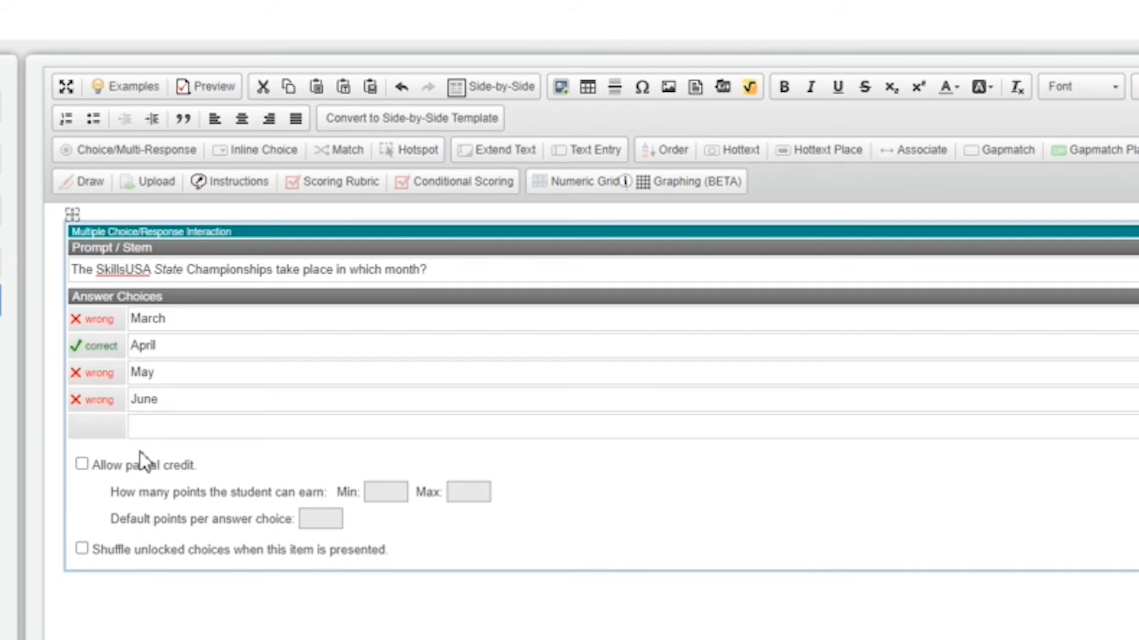
pyautogui.click(161, 427)
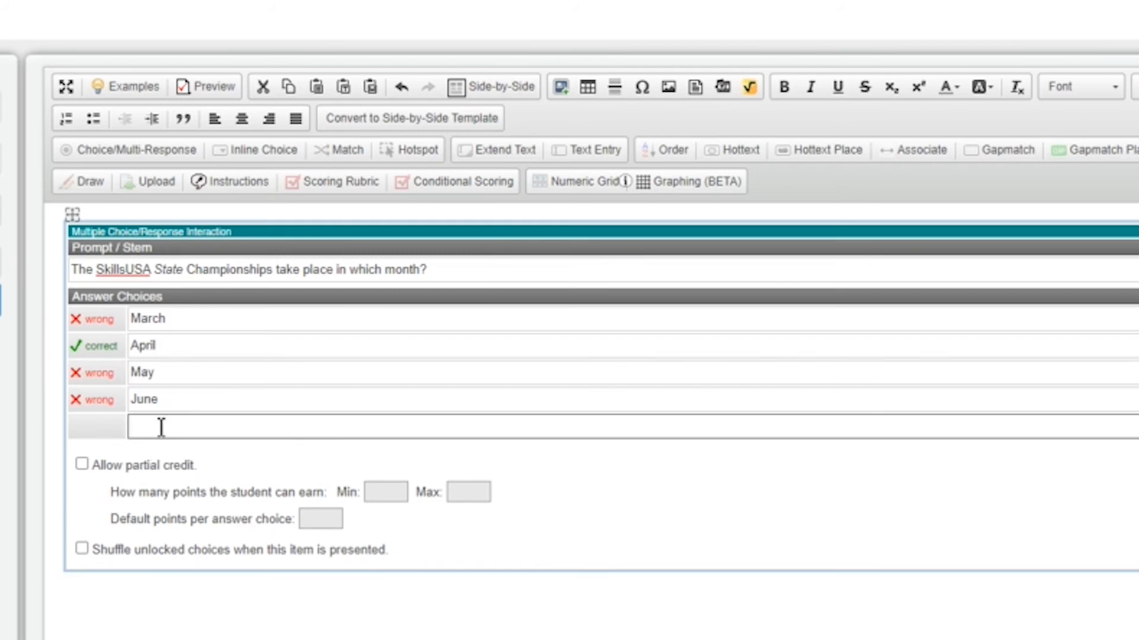
# Step: Allow partial credit with a minimum of 0 and maximum of 1 point, 1 point for April, and 0 default points per choice
pyautogui.click(82, 463)
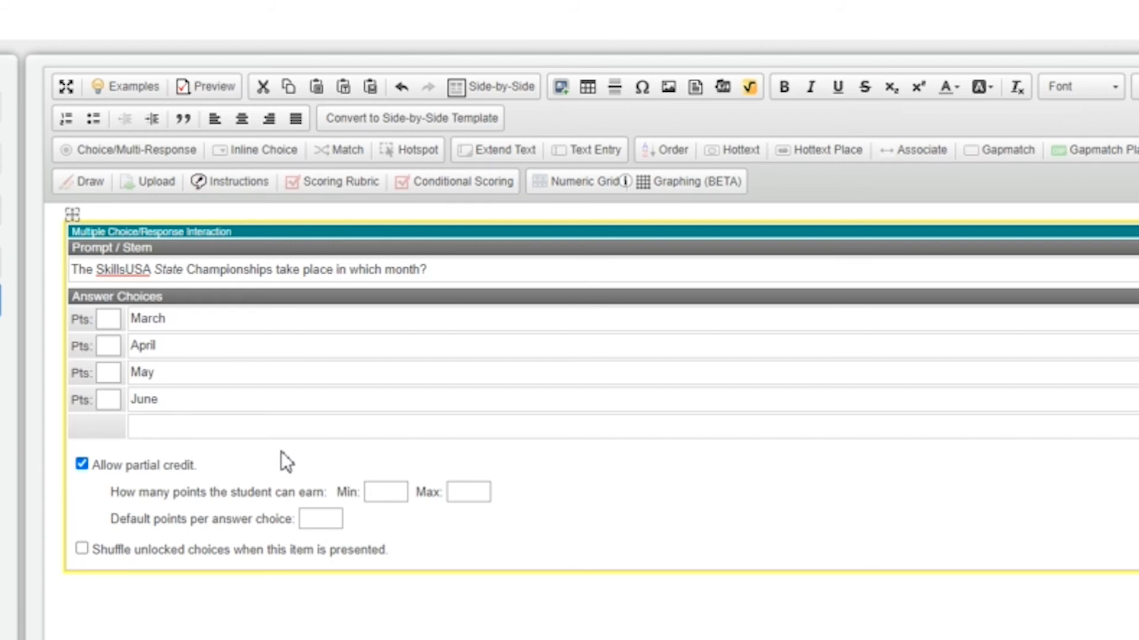
pyautogui.click(370, 492)
pyautogui.write('0')
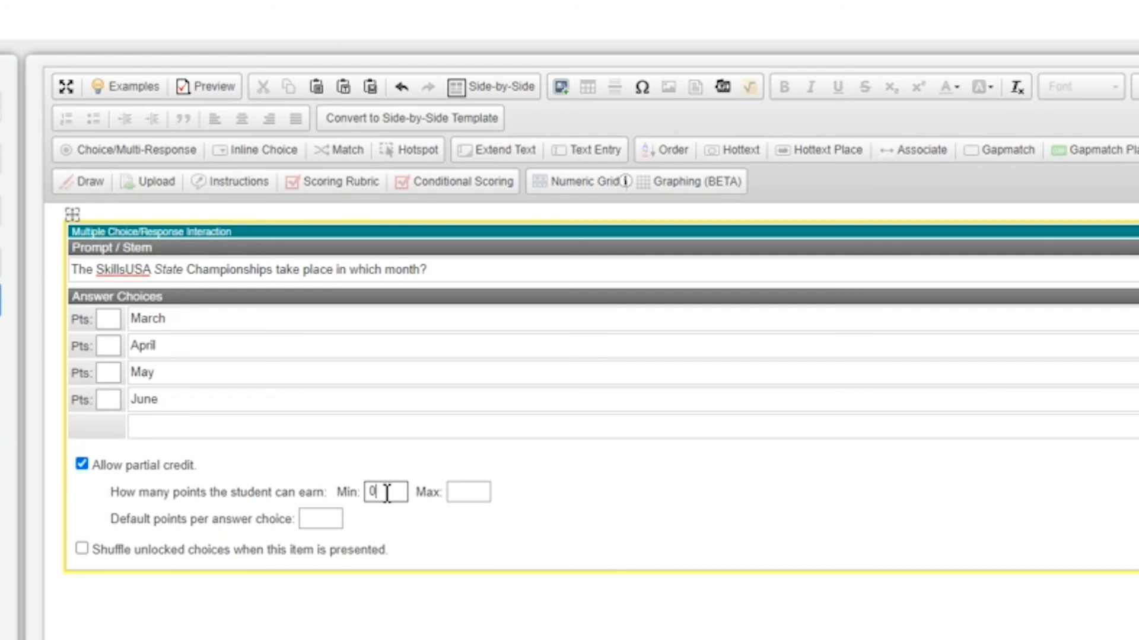
pyautogui.click(471, 492)
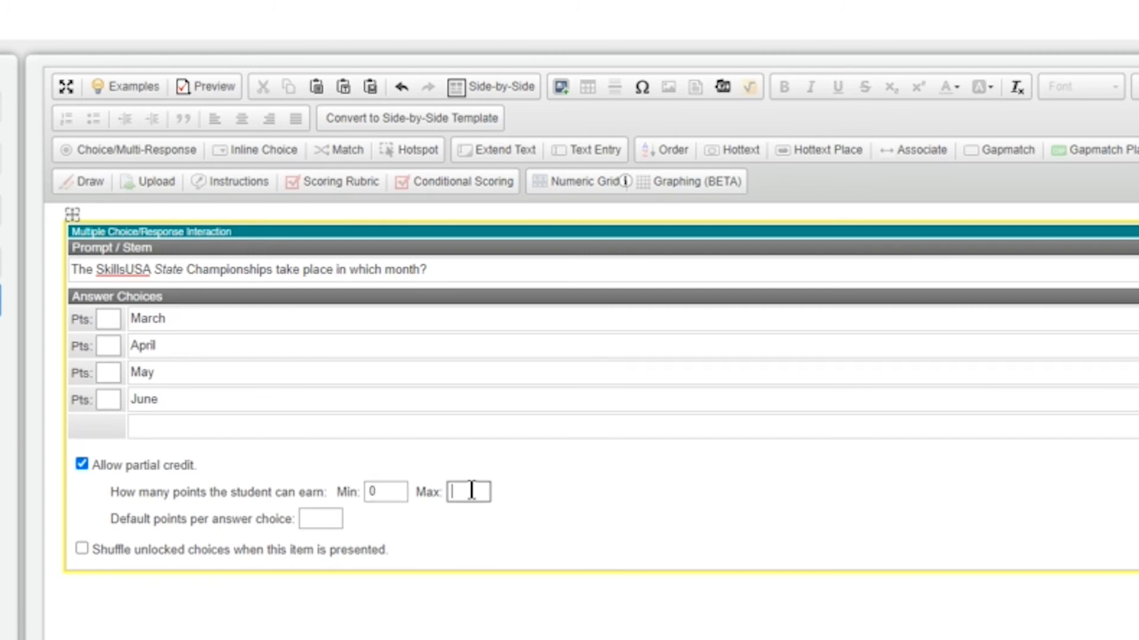
pyautogui.write('1')
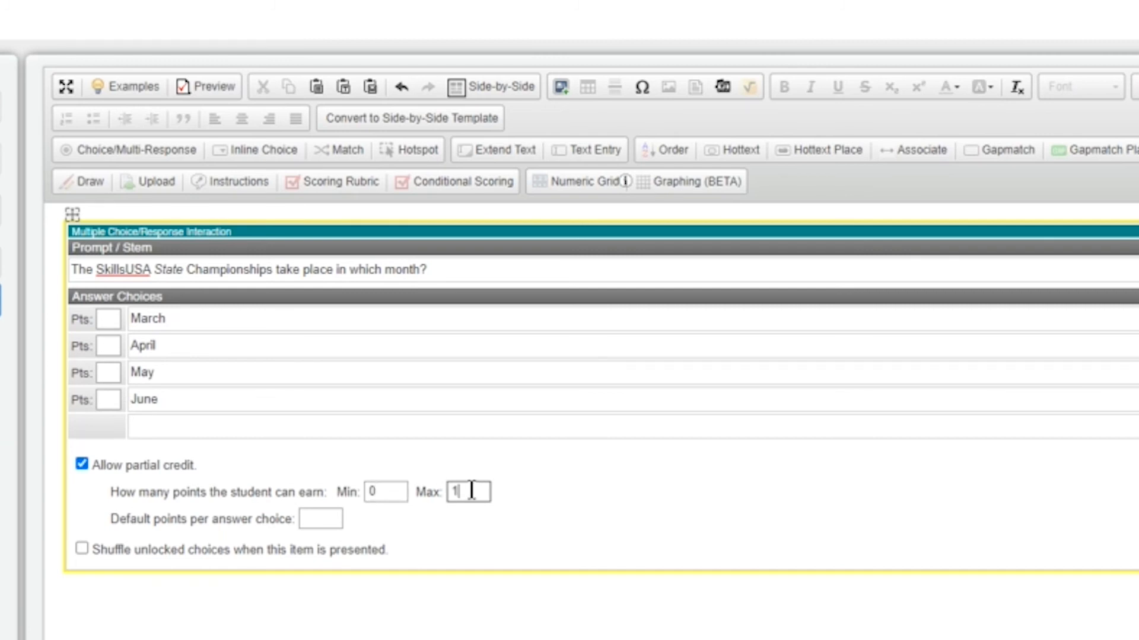
pyautogui.click(110, 346)
pyautogui.write('1')
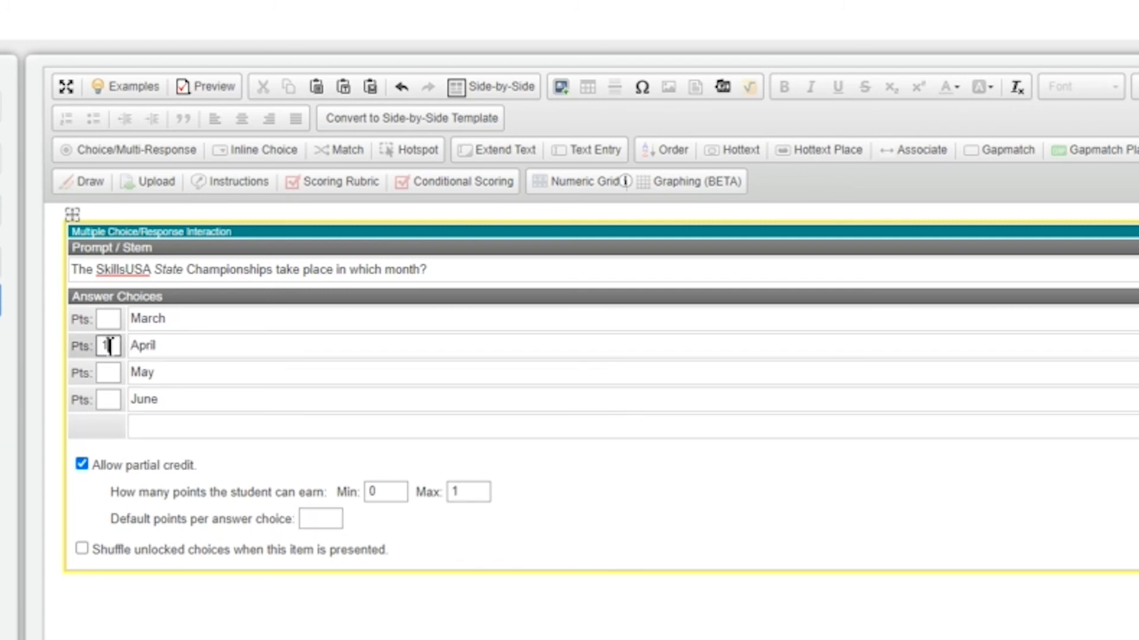
pyautogui.click(311, 522)
pyautogui.write('0')
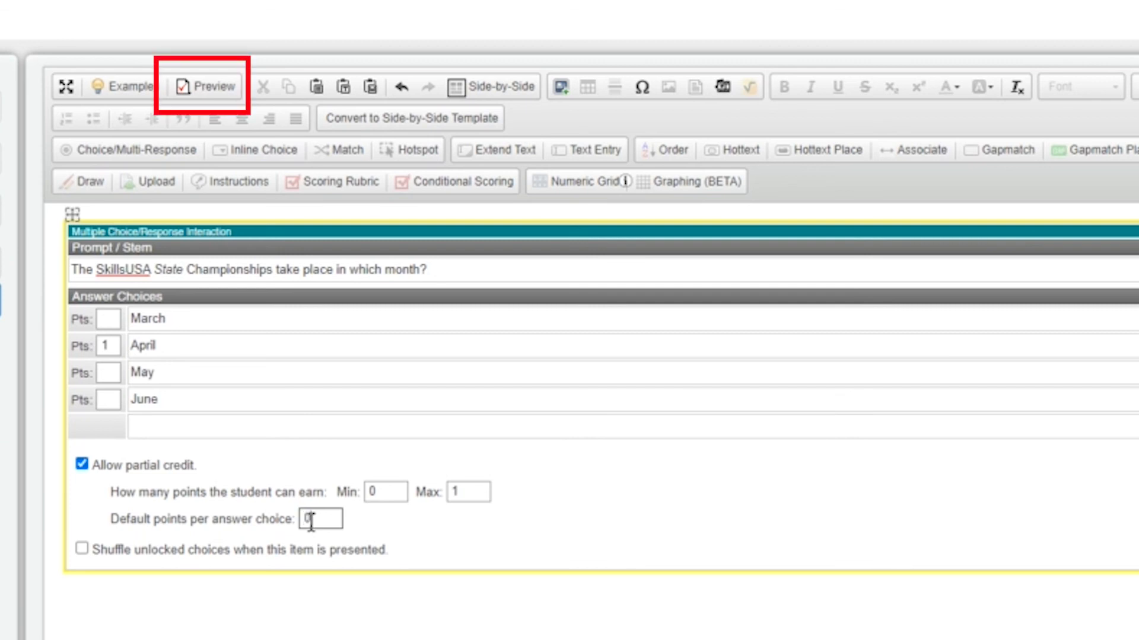
# Step: Preview the item and test its scoring by selecting April, adding May, and deselecting May
pyautogui.click(210, 87)
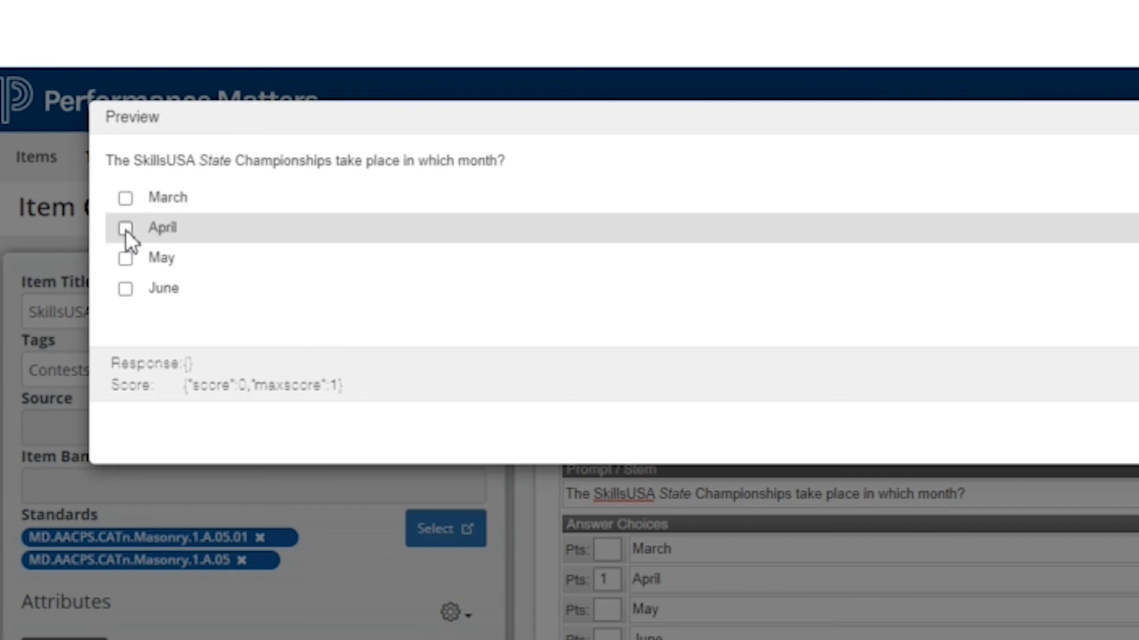
pyautogui.click(126, 229)
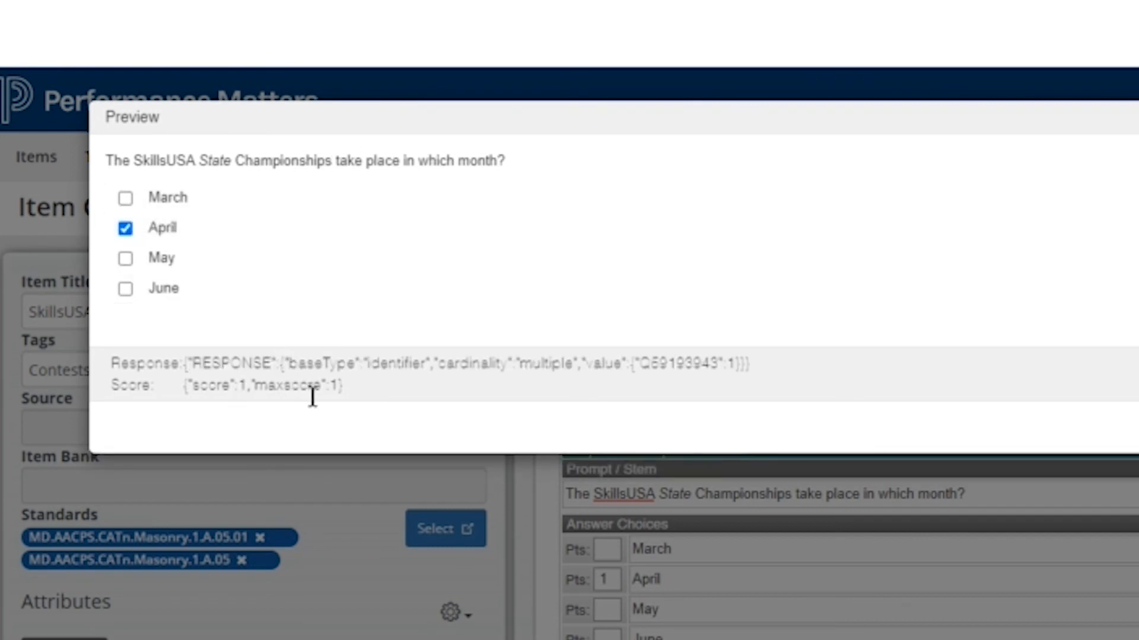
pyautogui.click(126, 259)
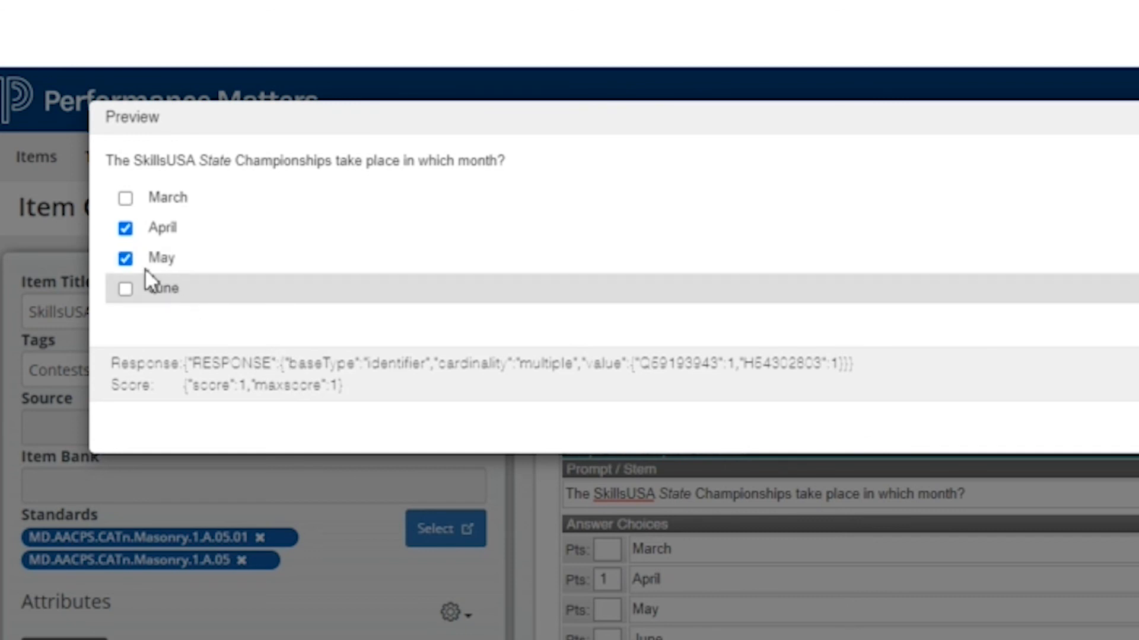
pyautogui.click(131, 260)
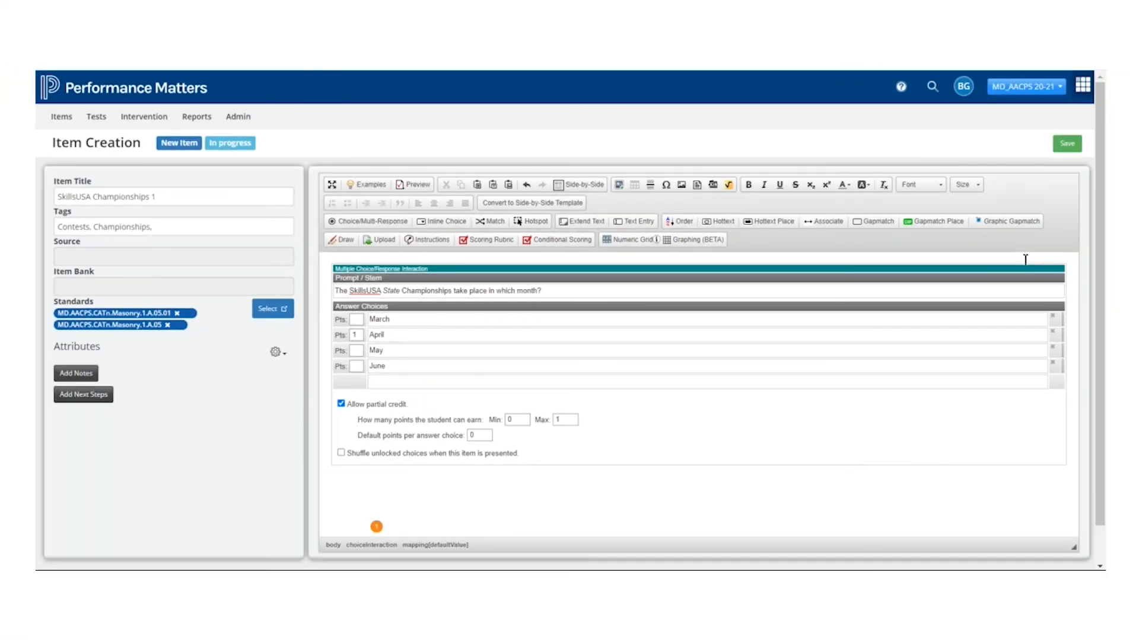
# Step: Save the item to the Practice Items bank in the author's own item source under MD_AACPS 20-21, and save it again
pyautogui.click(1066, 145)
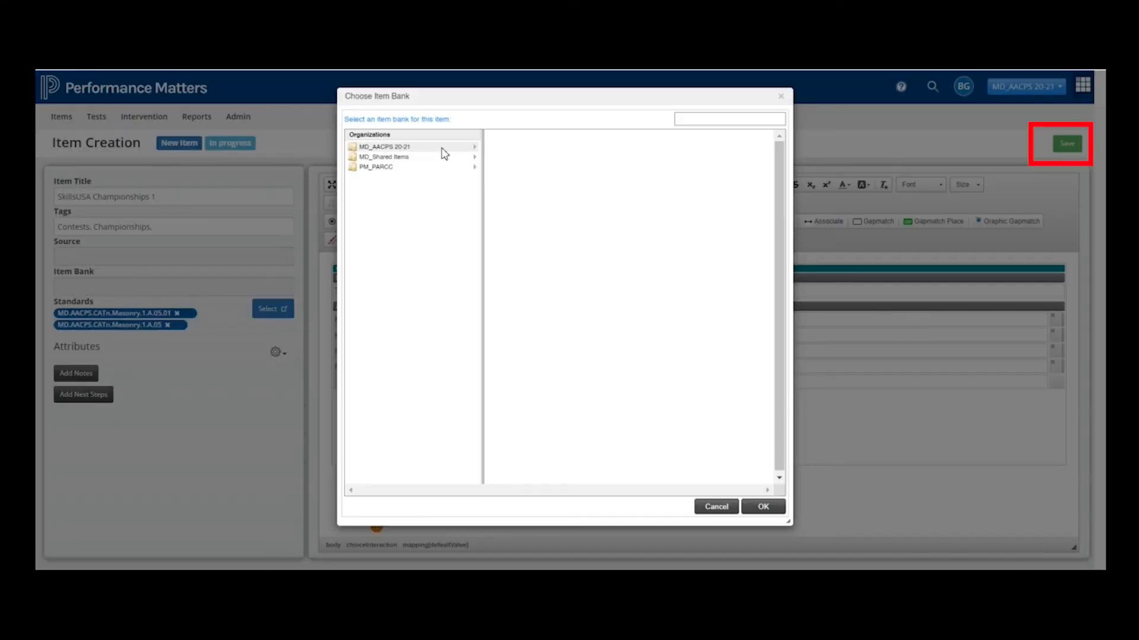
pyautogui.click(439, 149)
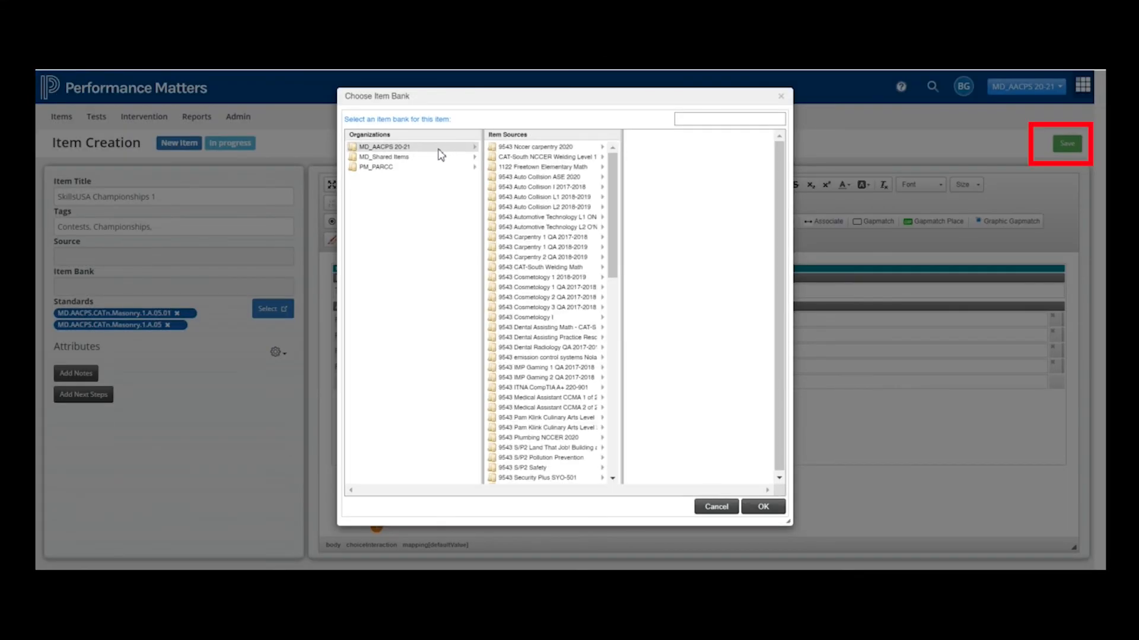
pyautogui.click(566, 345)
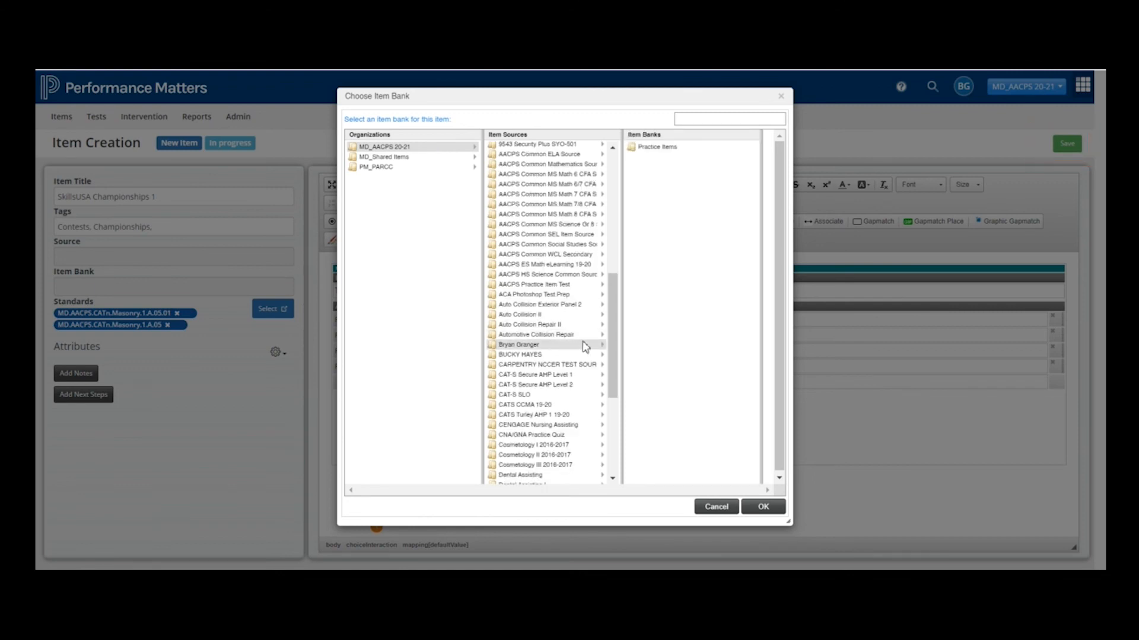
pyautogui.click(658, 153)
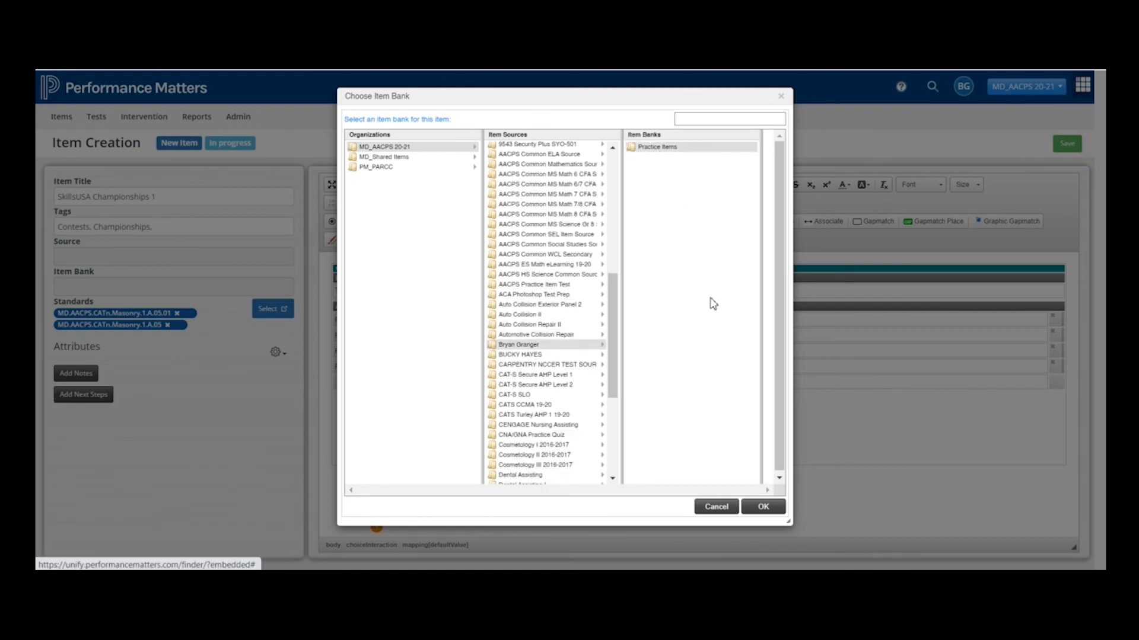
pyautogui.click(763, 508)
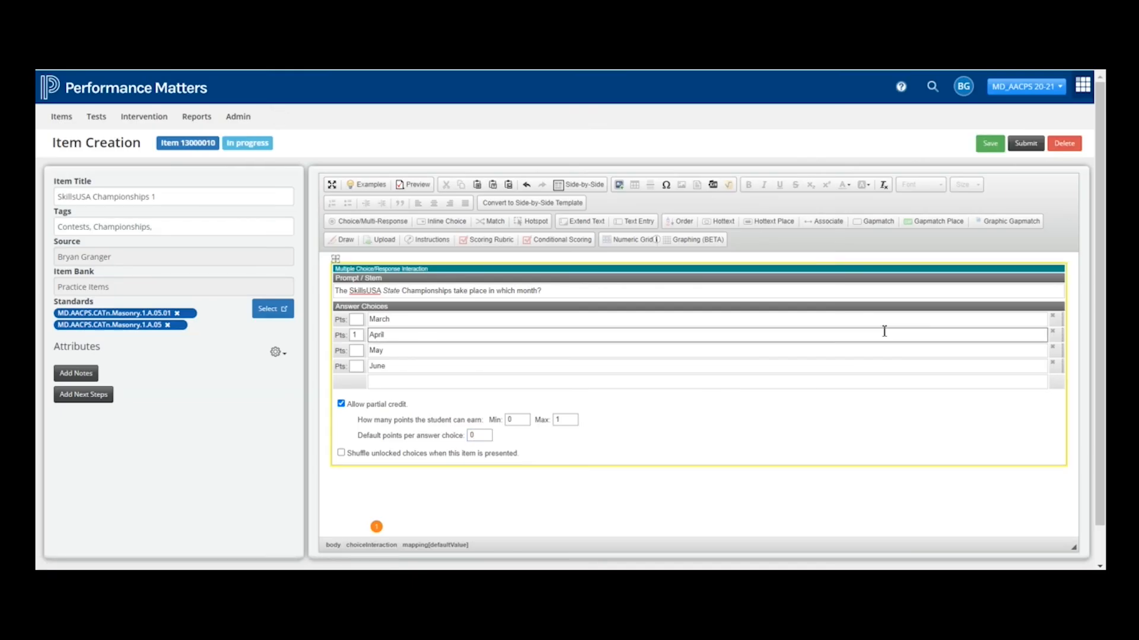
pyautogui.click(995, 149)
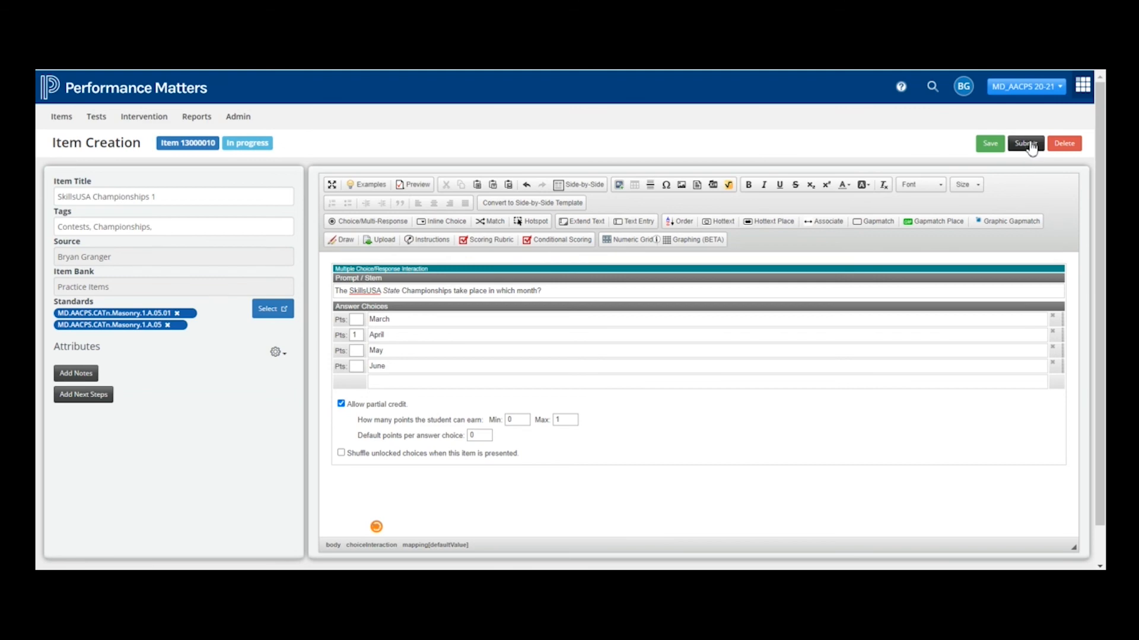